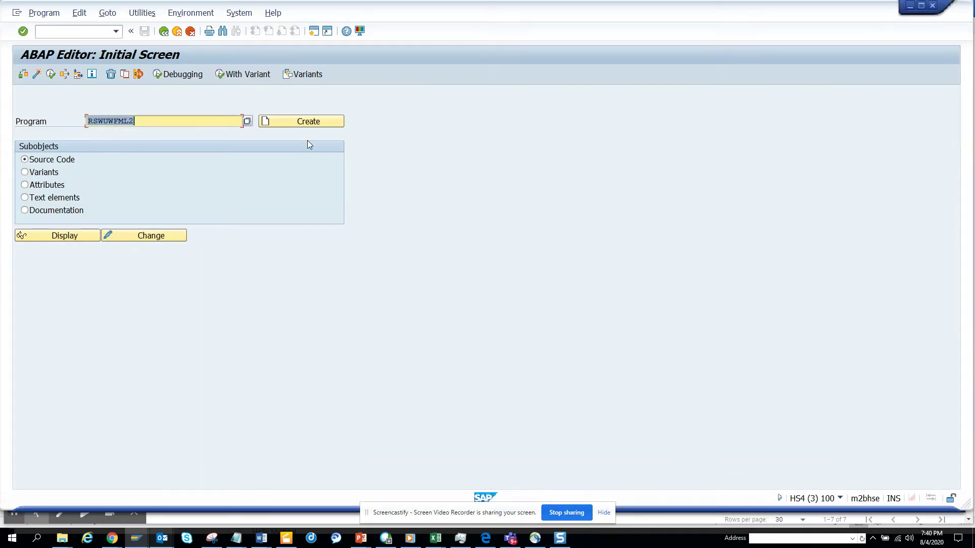
Step: Go back from the ABAP Editor initial screen to the SAP Easy Access Purchasing menu
left_click(164, 32)
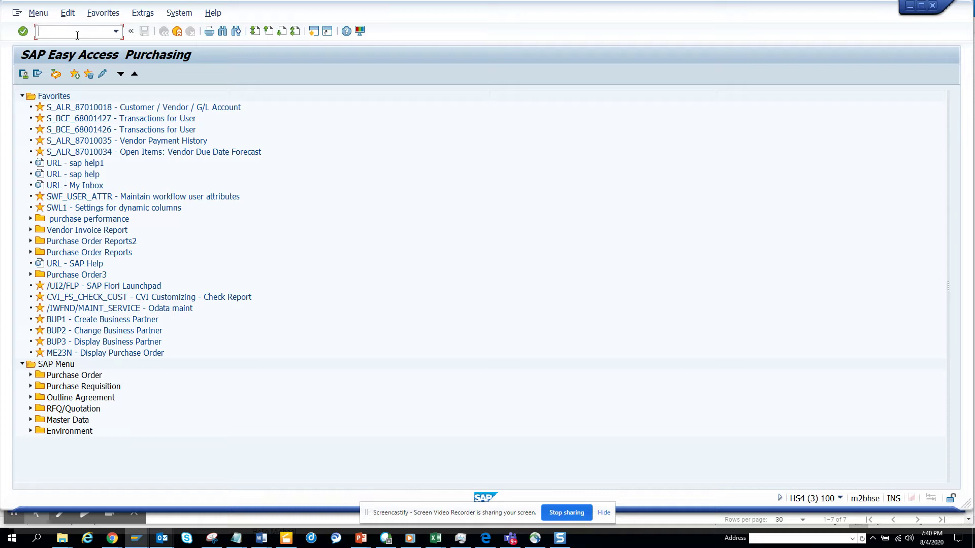
Step: Run SBWP and open Inbox > Workflow > Grouped according to task > General Decision 7
type("sbwp")
key("Return")
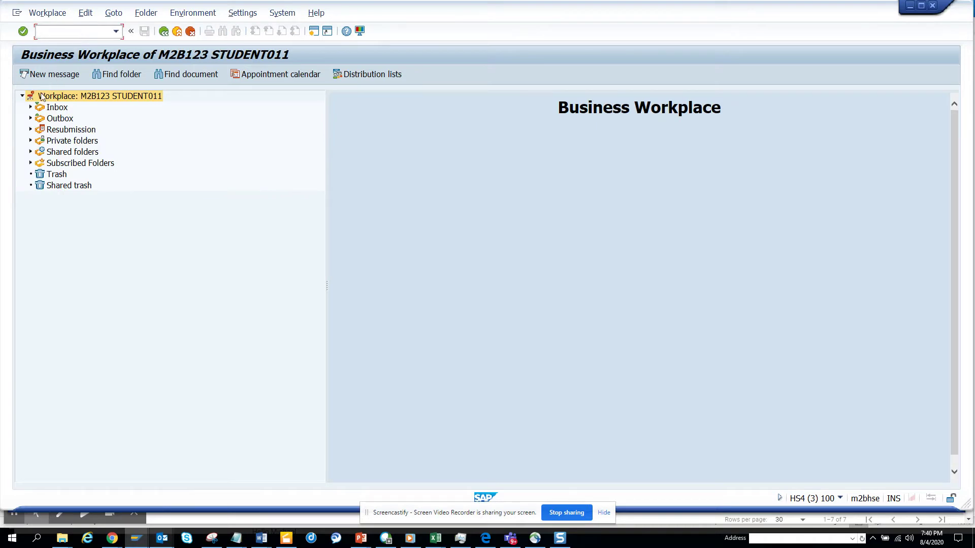
left_click(31, 107)
left_click(40, 140)
left_click(48, 151)
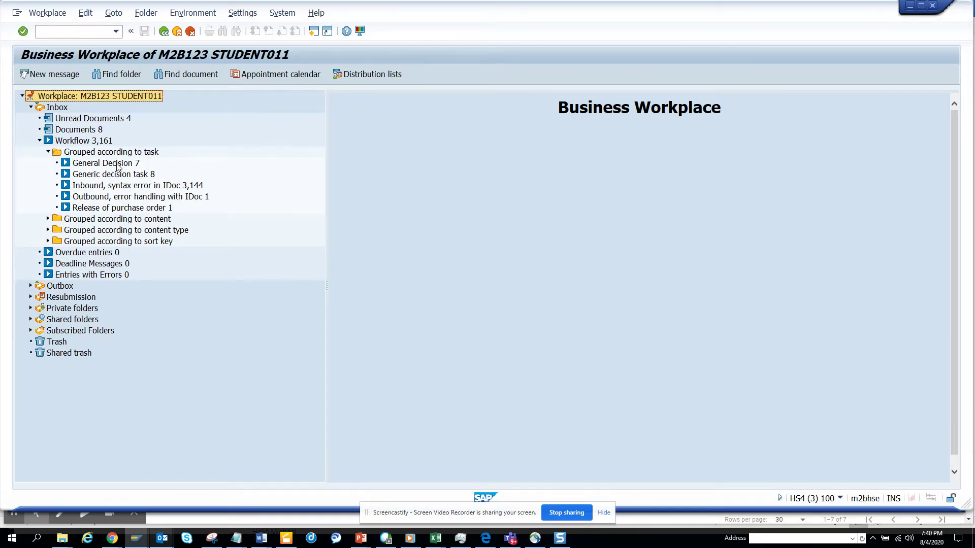
left_click(117, 163)
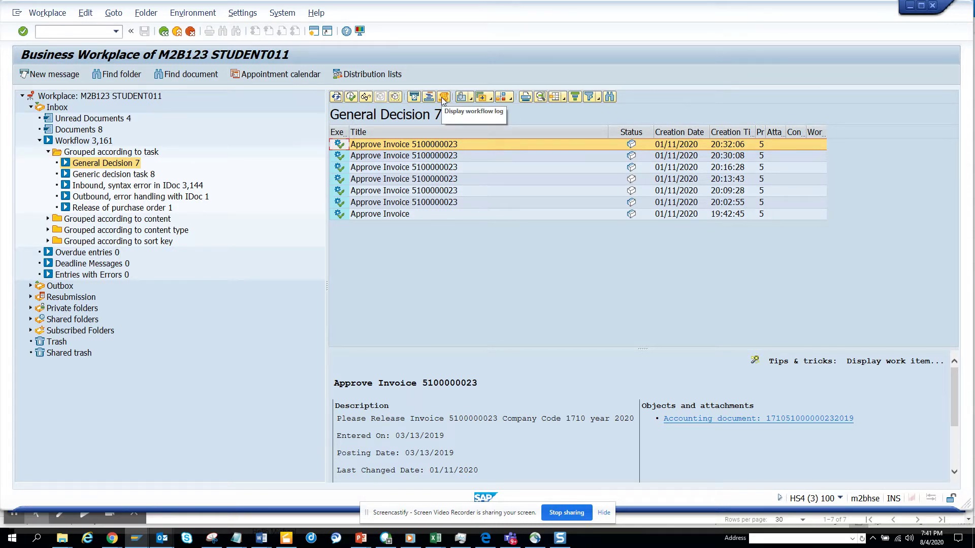
Step: Show technical data for the first Approve Invoice work item through its workflow log
left_click(406, 147)
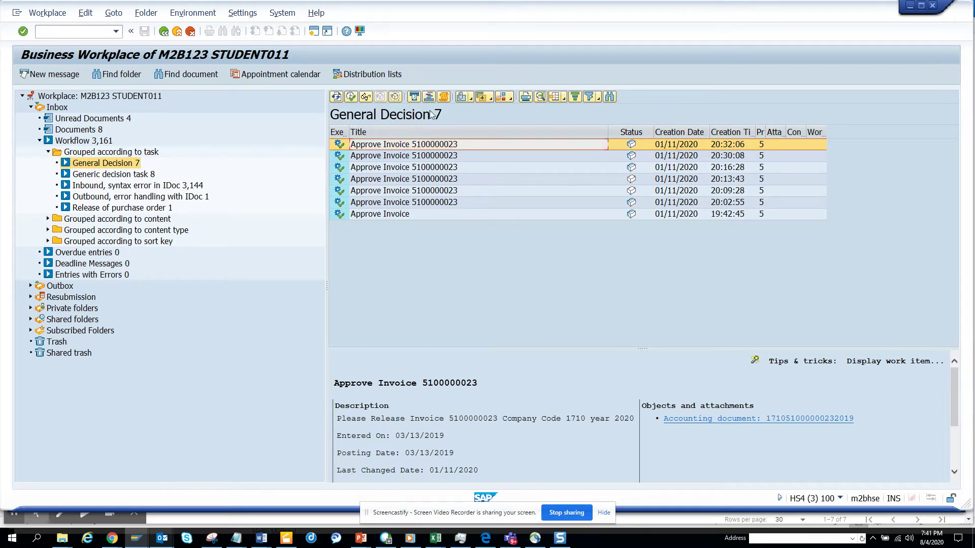
left_click(443, 98)
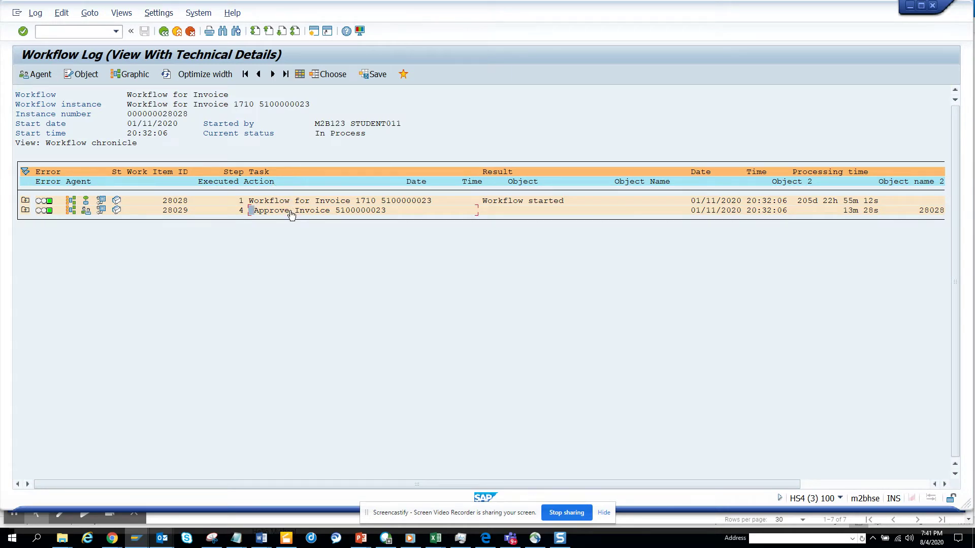
left_click(294, 210)
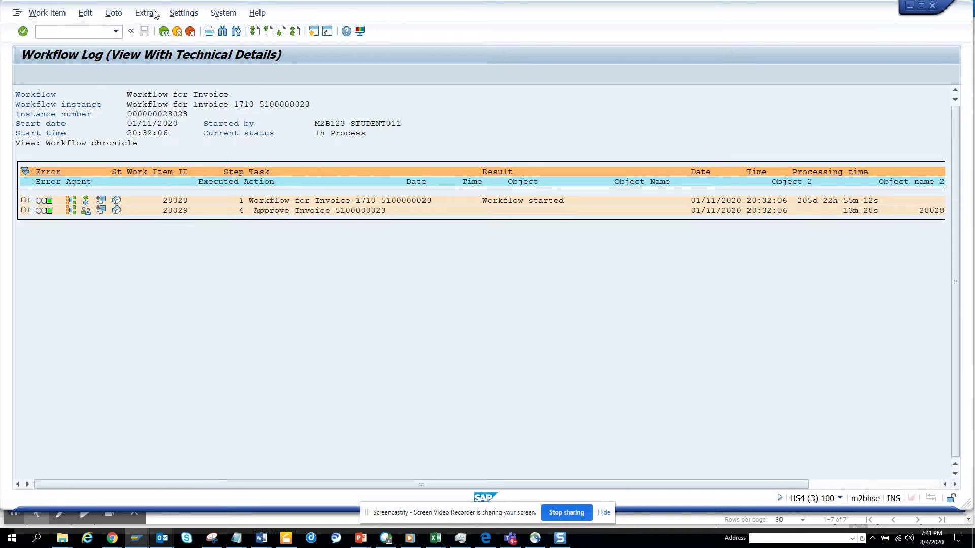
left_click(154, 18)
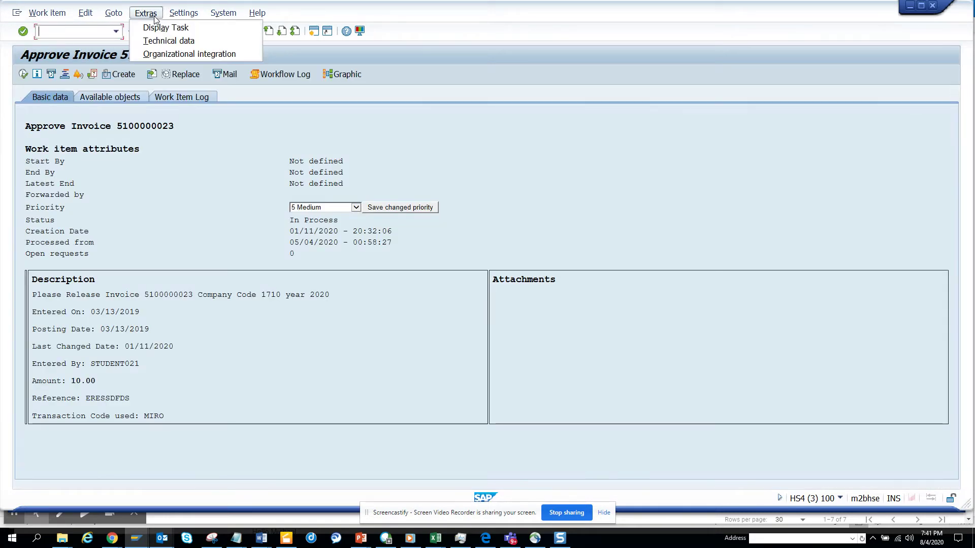
left_click(166, 41)
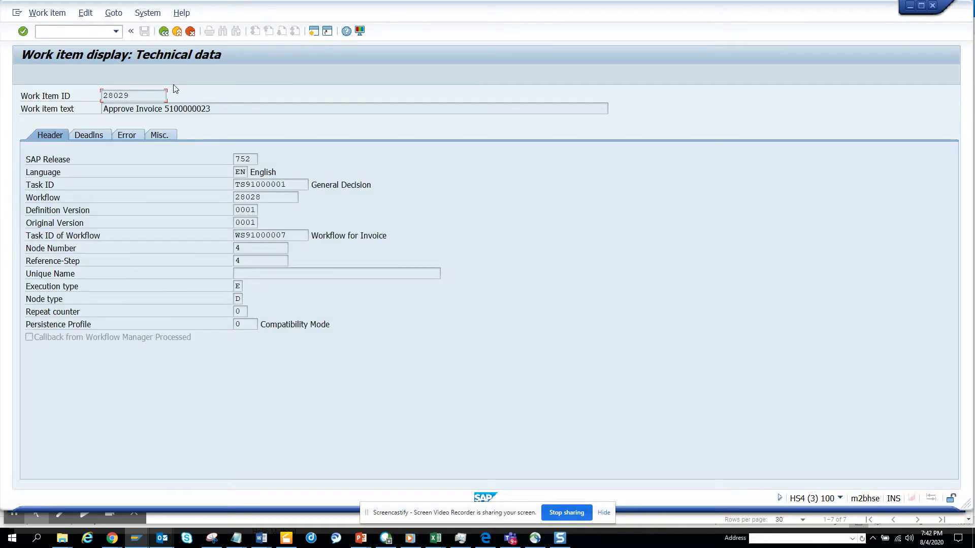
Step: Select the Task ID TS91000001 and start a second SAP session
left_click(300, 185)
left_click_drag(300, 185, 223, 179)
key("ctrl+c")
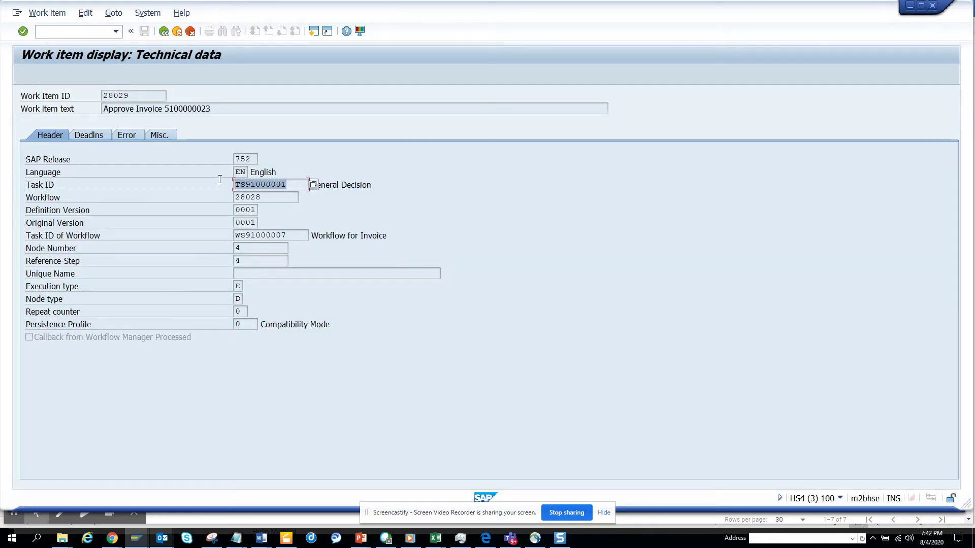
left_click(215, 179)
left_click(315, 33)
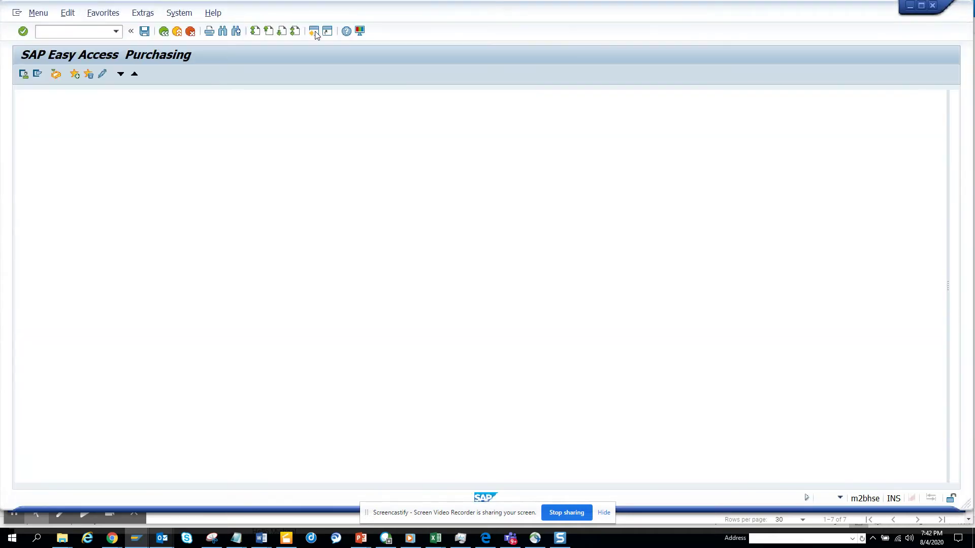
Step: Execute program RSWUWFML2 from the ABAP Editor (SE38)
type("se38")
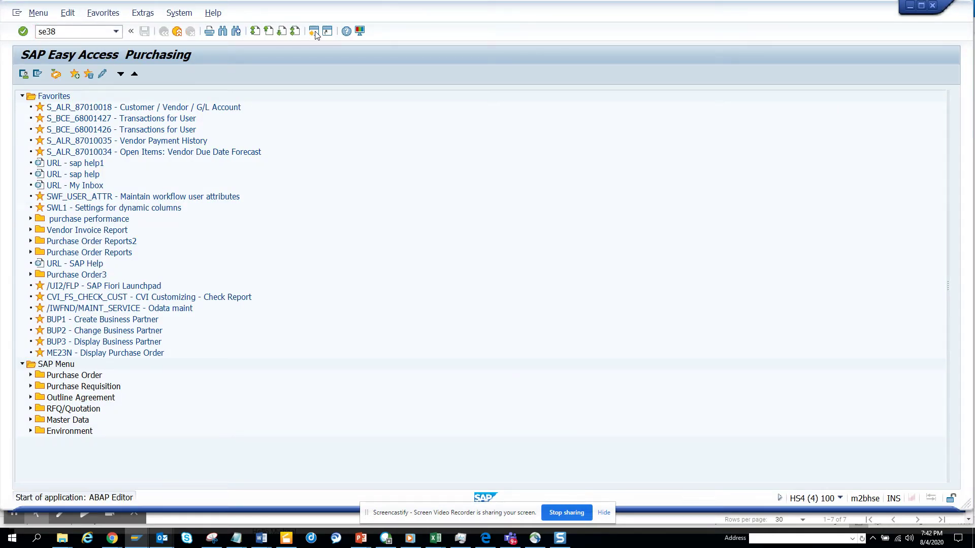
key("Return")
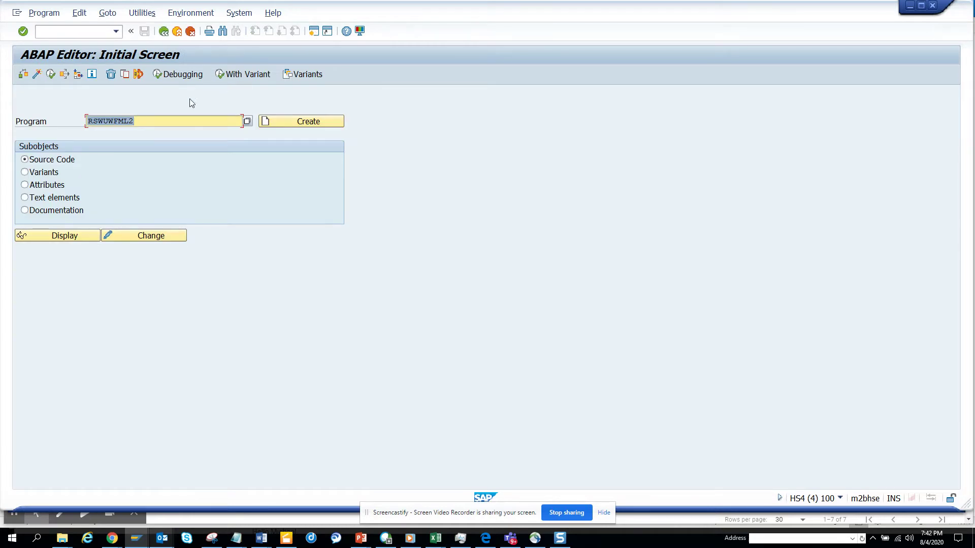
left_click(146, 123)
left_click(51, 76)
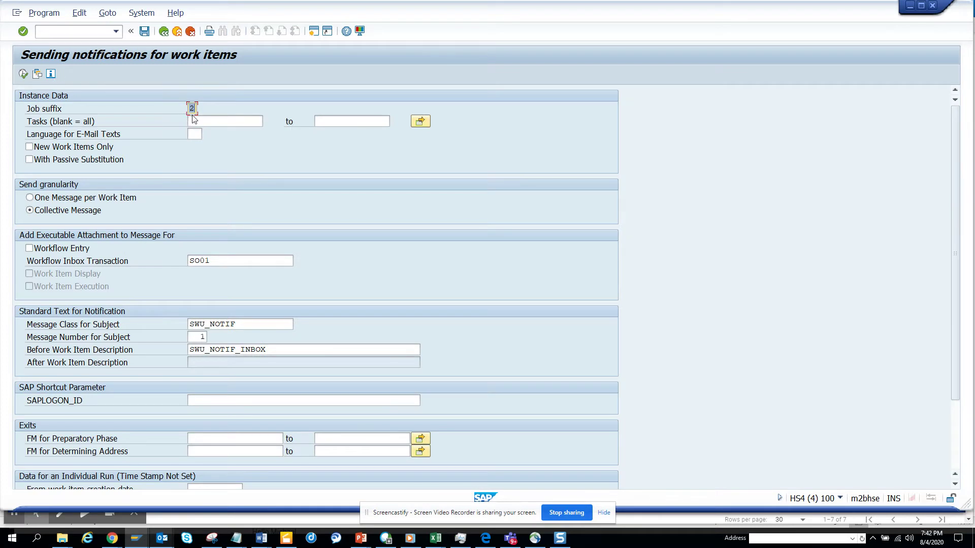
left_click(423, 126)
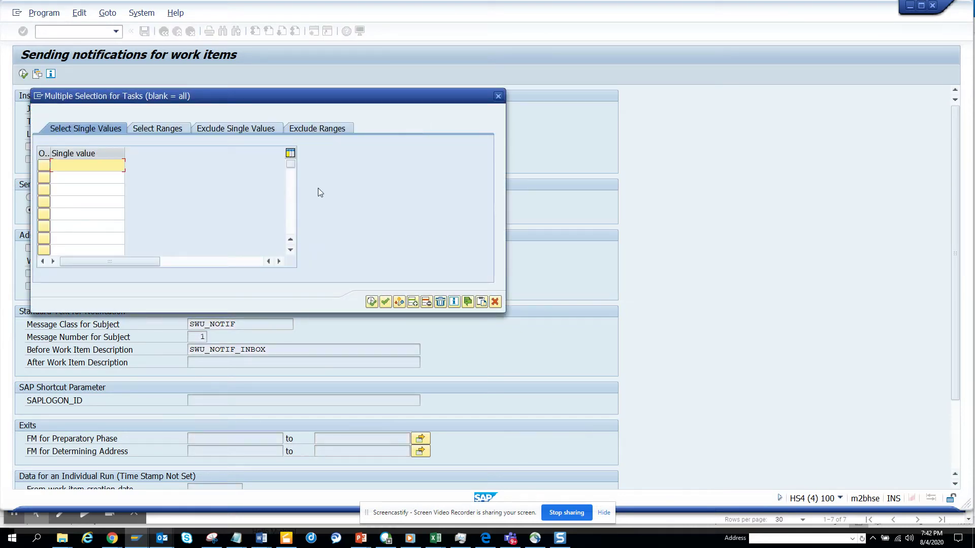
key("ctrl+v")
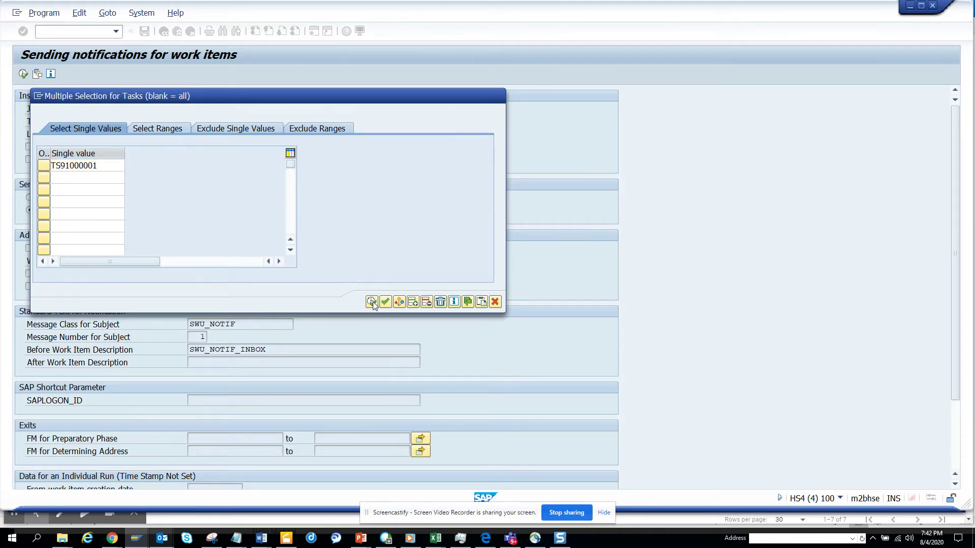
left_click(372, 302)
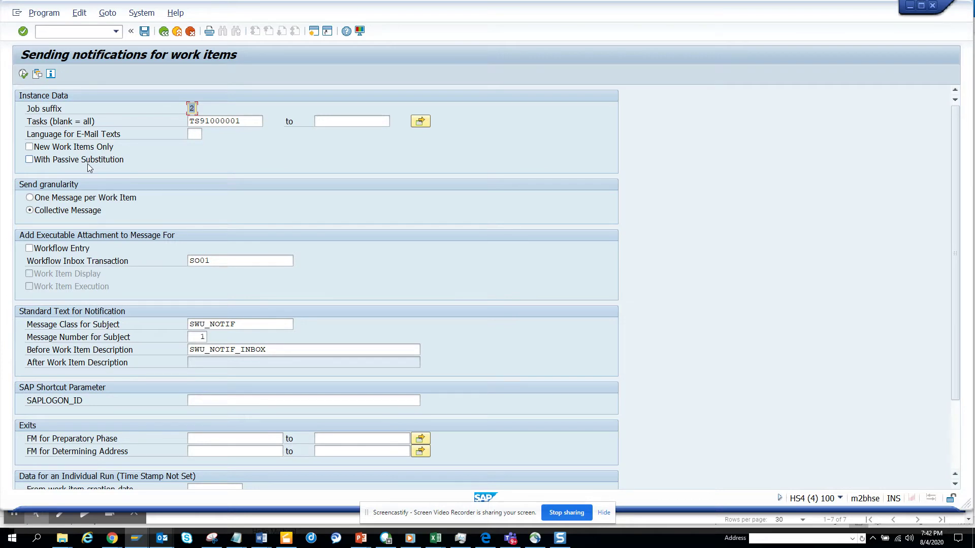
Step: Enable New Work Items Only and With Passive Substitution, choose One Message per Work Item, and review the help
left_click(75, 151)
left_click(80, 162)
left_click(59, 202)
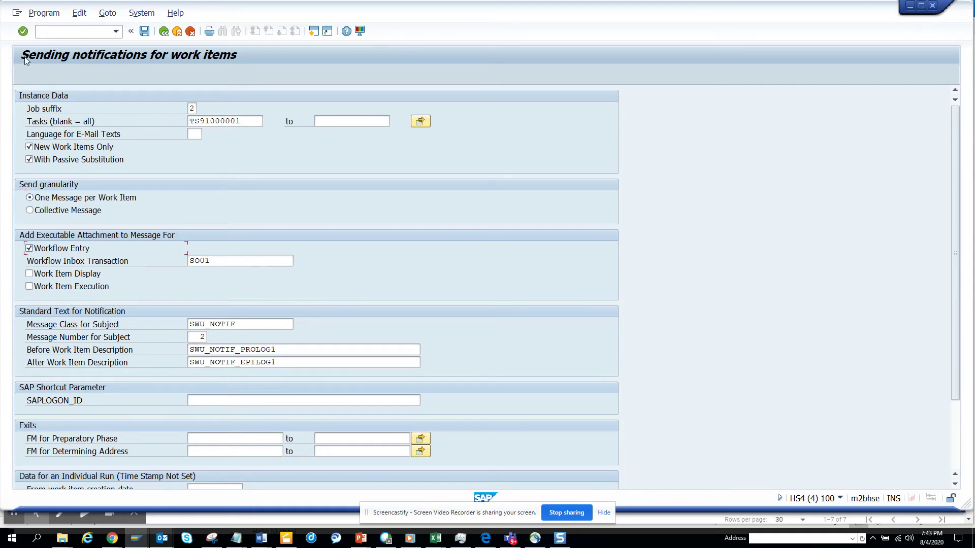
left_click(46, 79)
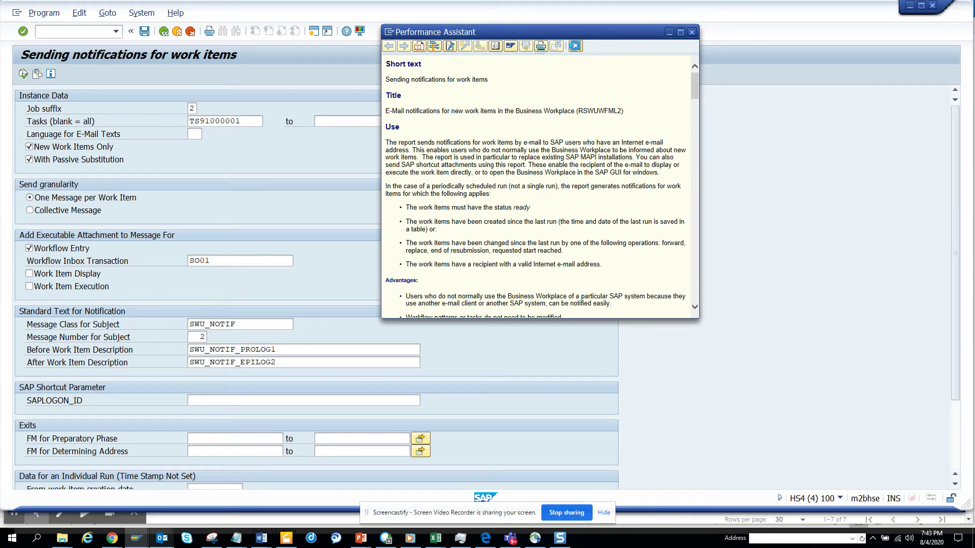
left_click(575, 47)
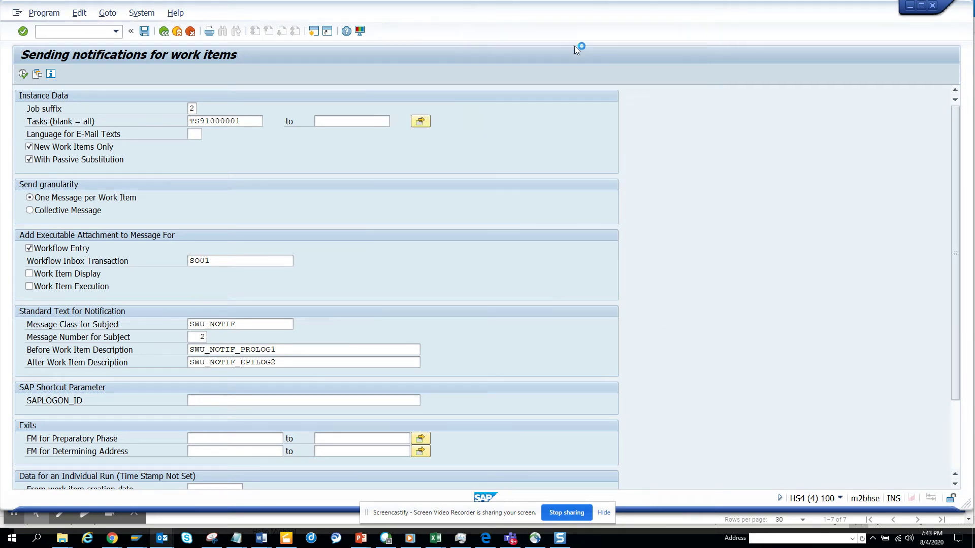
left_click(24, 75)
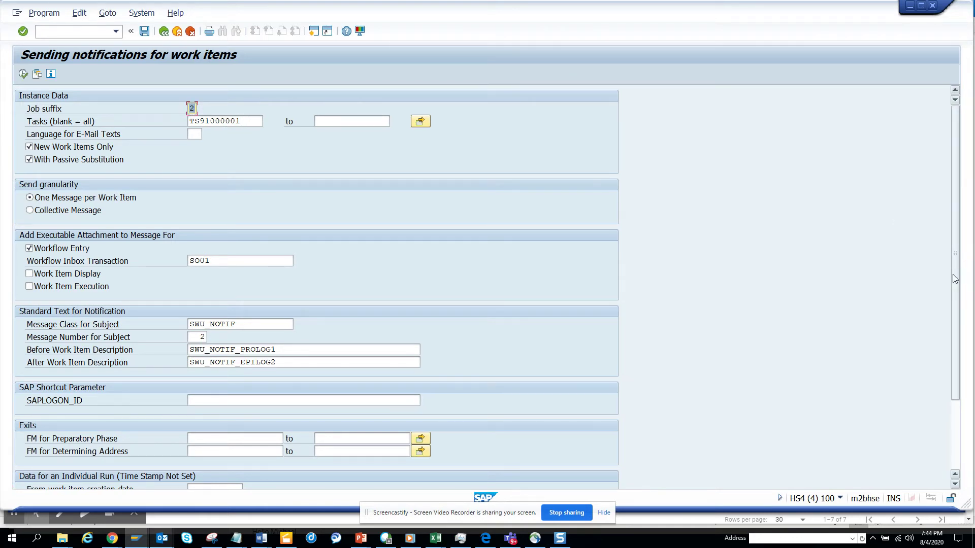
Step: Execute RSWUWFML2, see 0 work items read and none sent, and go back
left_click_drag(954, 279, 956, 398)
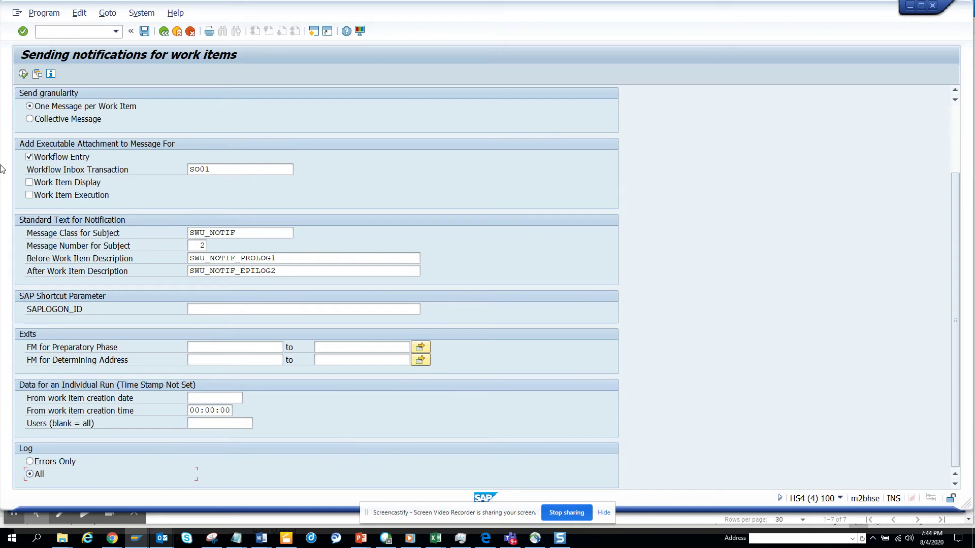
left_click(21, 73)
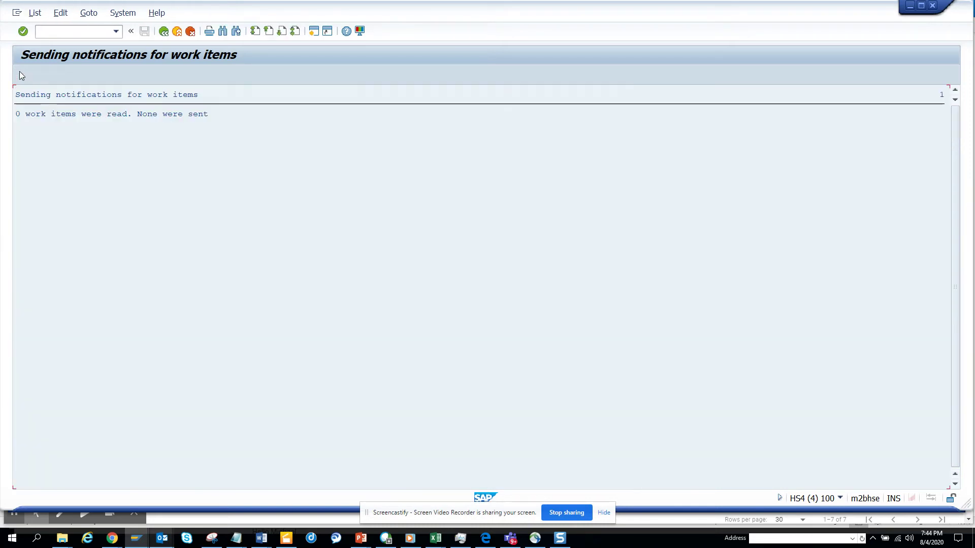
left_click(163, 31)
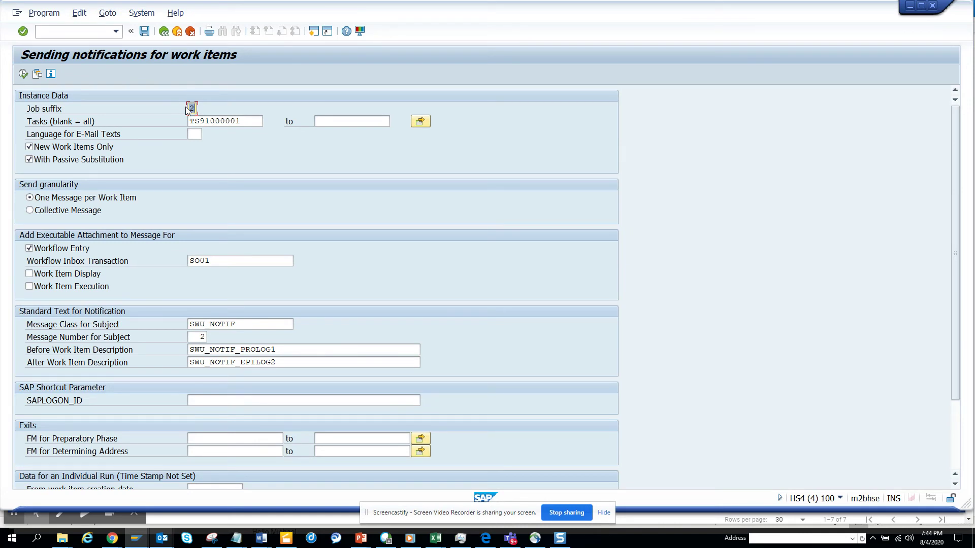
Step: Set the work item creation date from 08/04/2019 and rerun the report, reading 2 work items
left_click(192, 108)
scroll(960, 409, "down", 1)
scroll(960, 410, "down", 3)
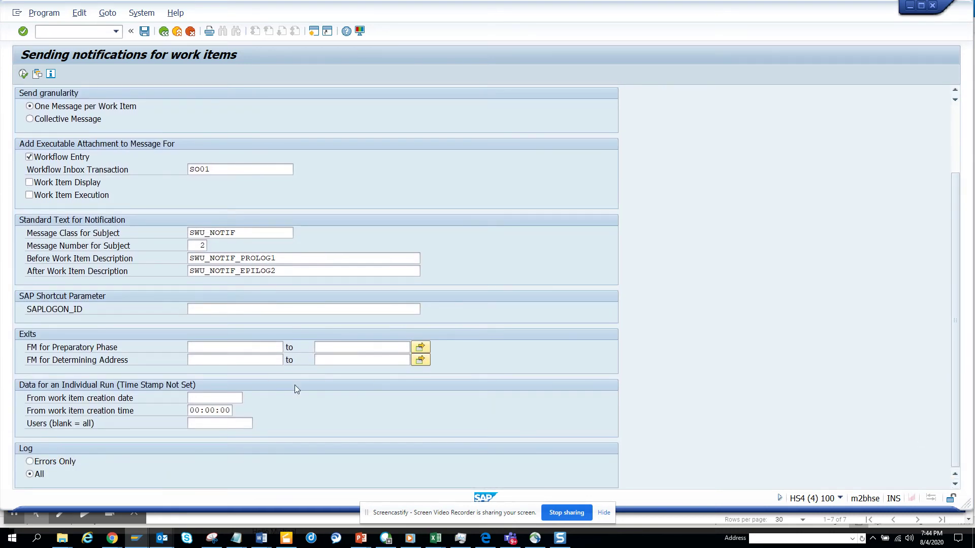
left_click(223, 396)
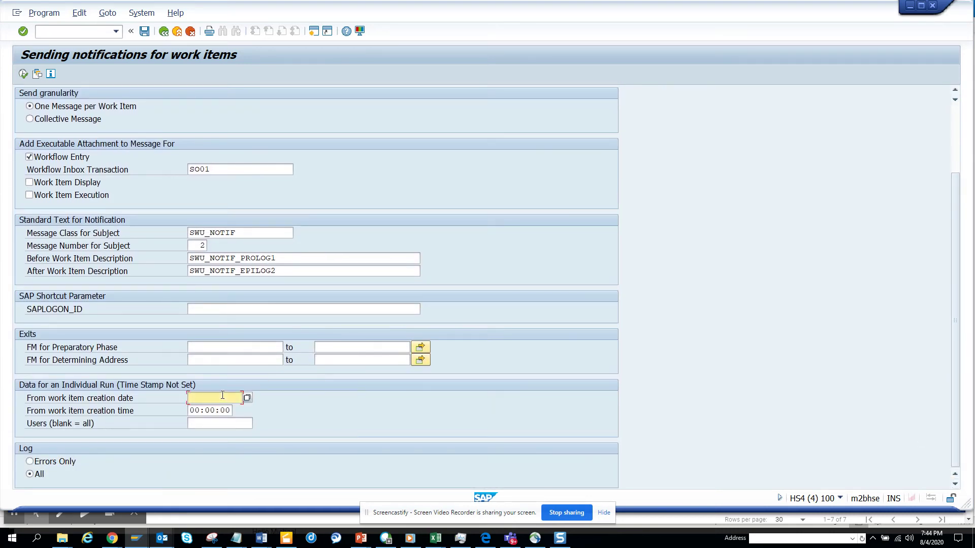
left_click(248, 398)
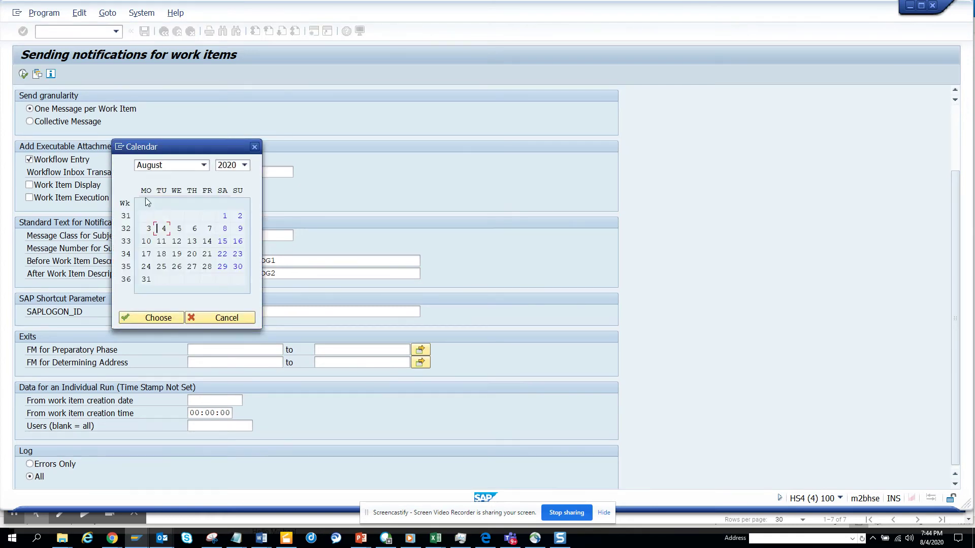
double_click(165, 229)
left_click_drag(230, 401, 247, 403)
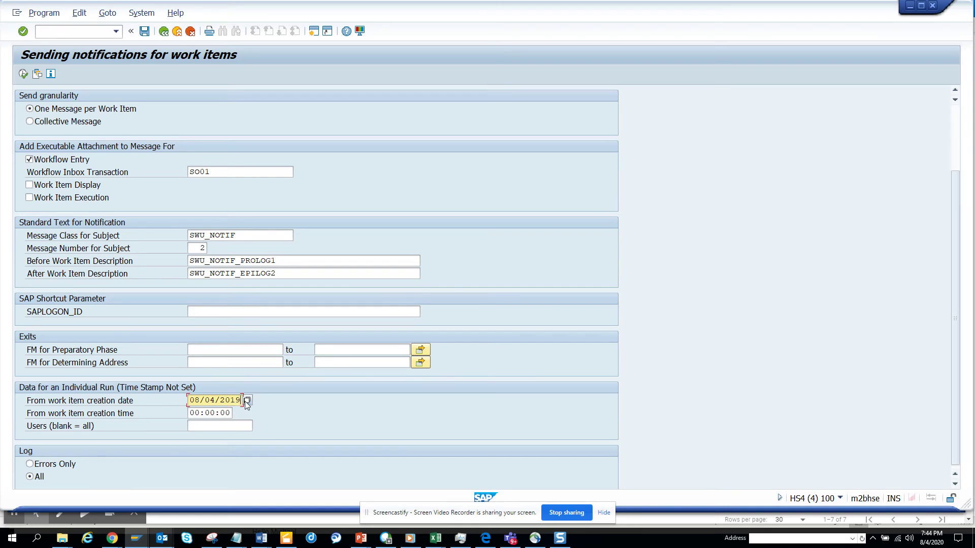
left_click(24, 73)
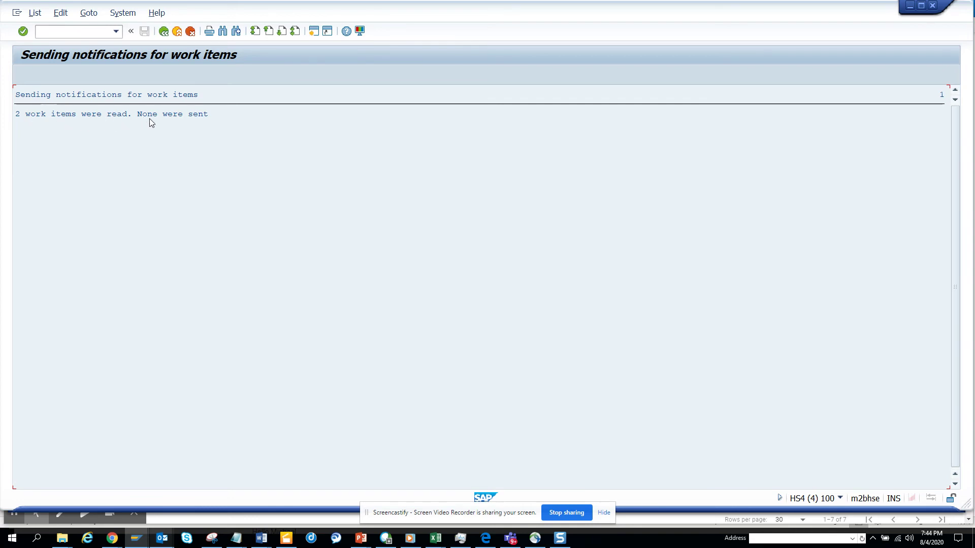
Step: Go back twice to the ABAP Editor and start user profile maintenance with /nsu3
left_click(163, 32)
left_click(163, 31)
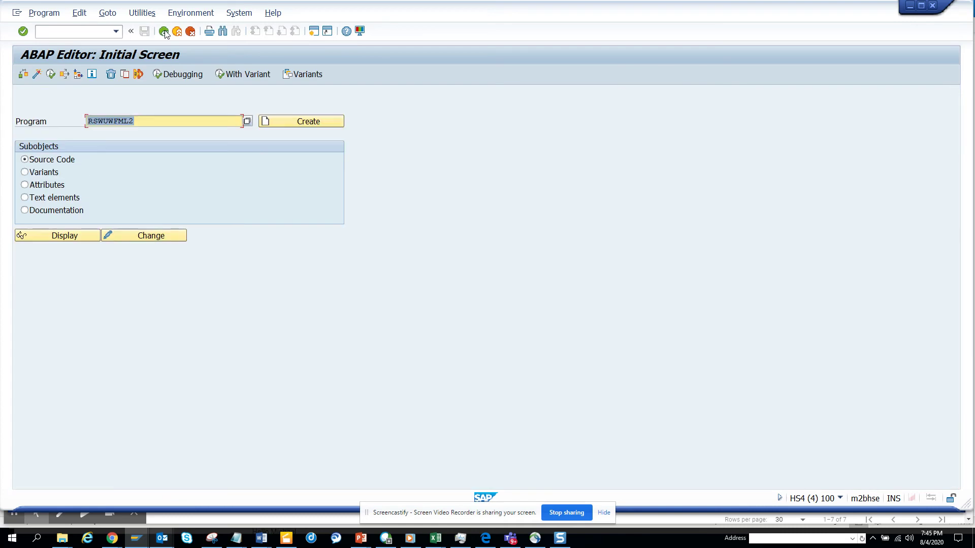
left_click(91, 33)
type("/nsu3")
key("Return")
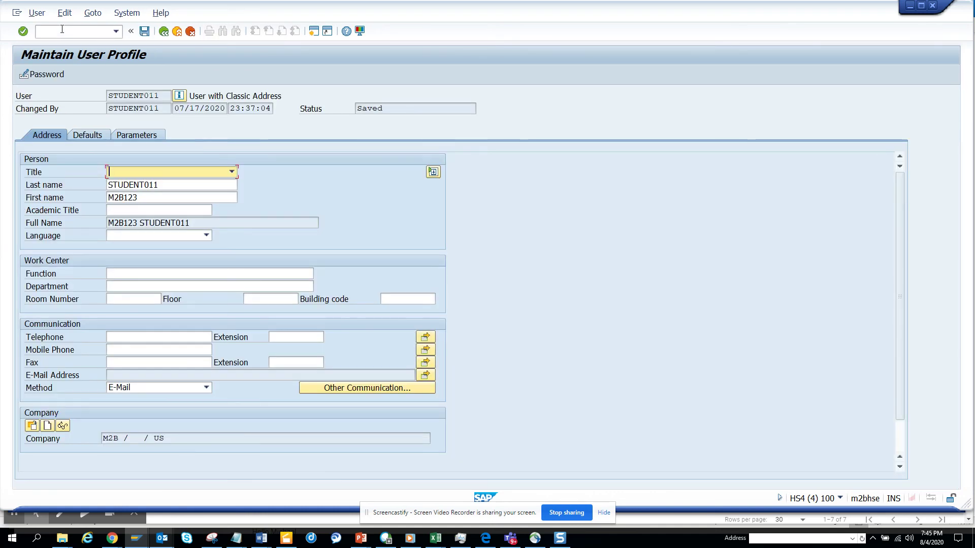
Step: Check the empty E-Mail Address field on the SU3 Address tab
left_click(211, 376)
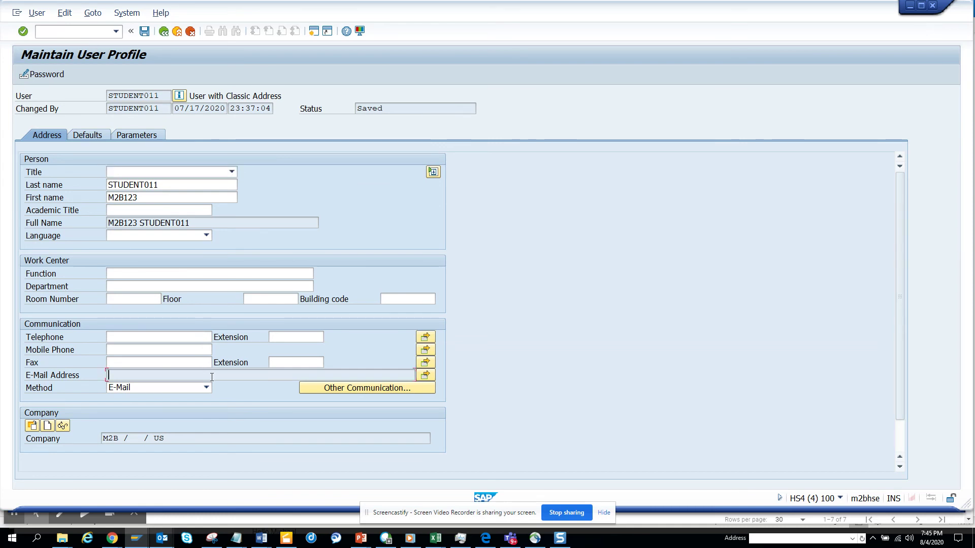